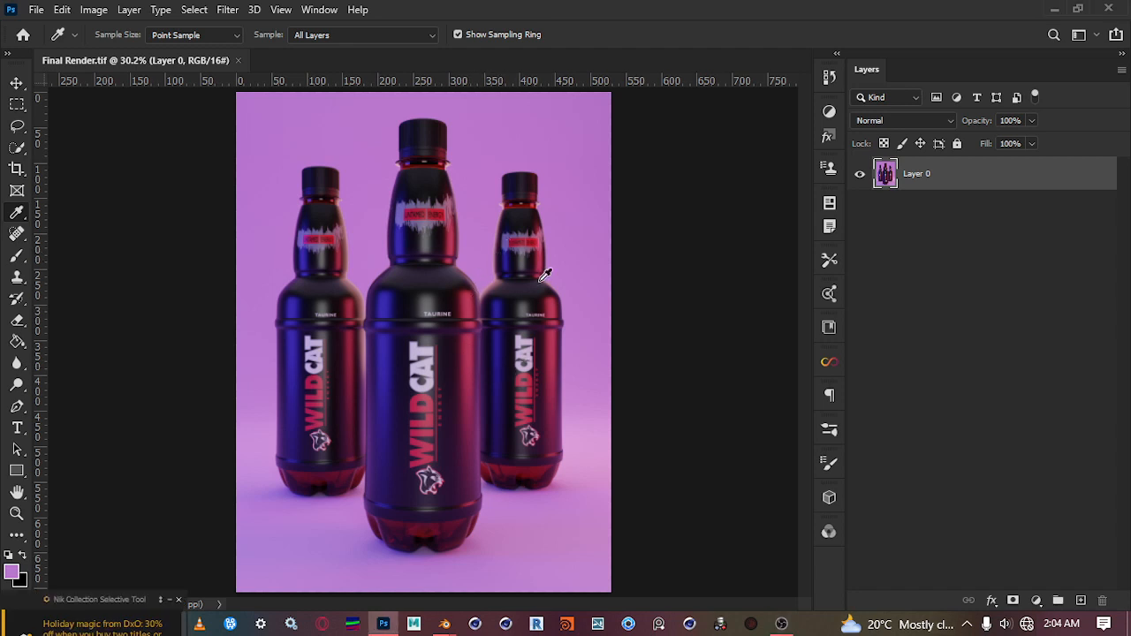
Duplicate Layer 0 and hide the original layer beneath the copy
left_click(16, 82)
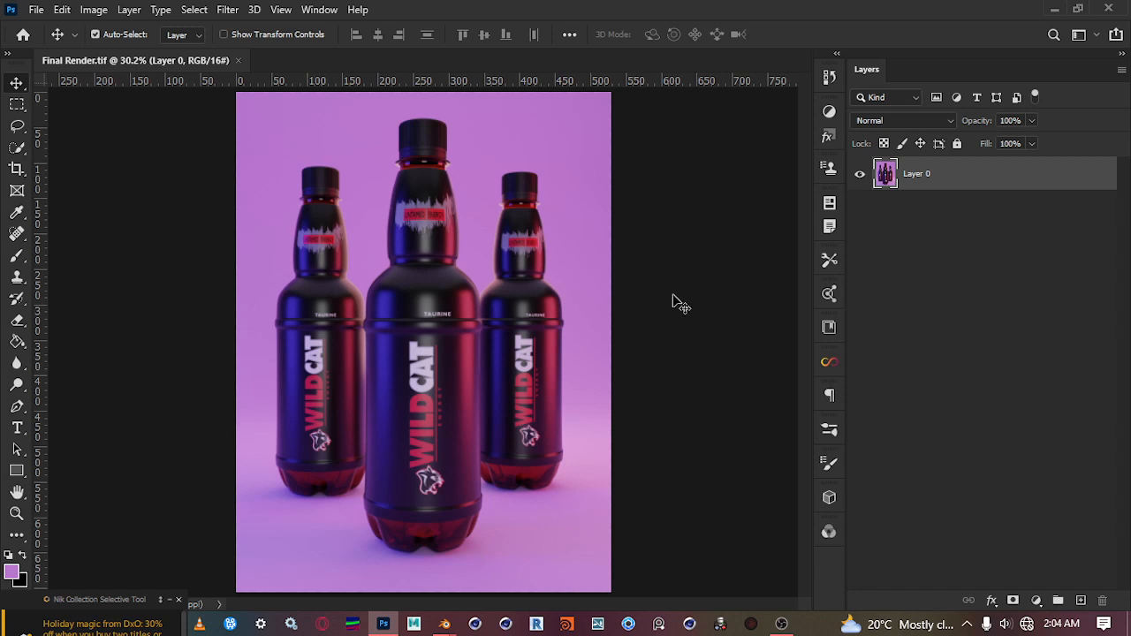
key("ctrl")
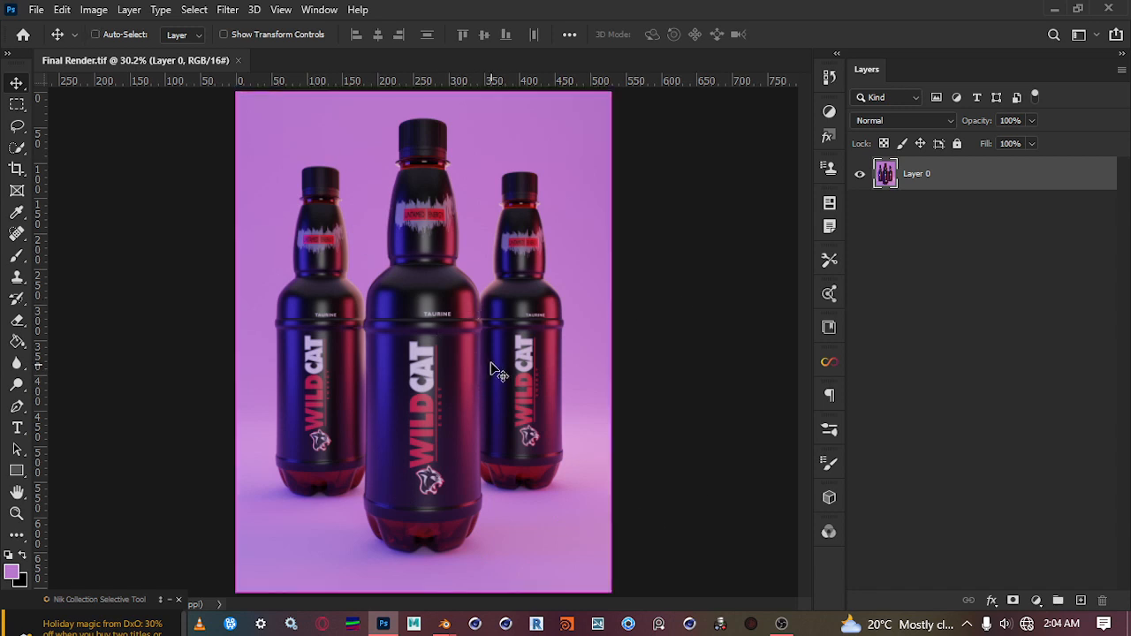
key("ctrl+j")
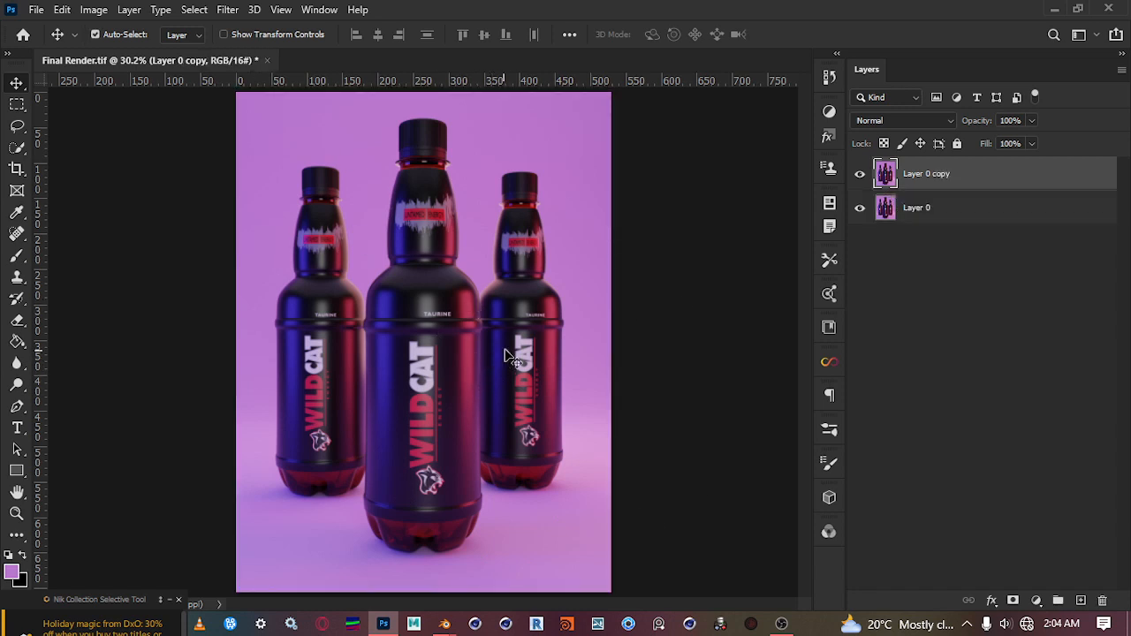
left_click(860, 212)
left_click(865, 212)
In the Camera Raw Filter, set Exposure to +0.15, Contrast to +12, Highlights to -21, Shadows to +17 and Blacks to -10 on the copy
left_click(231, 10)
left_click(269, 137)
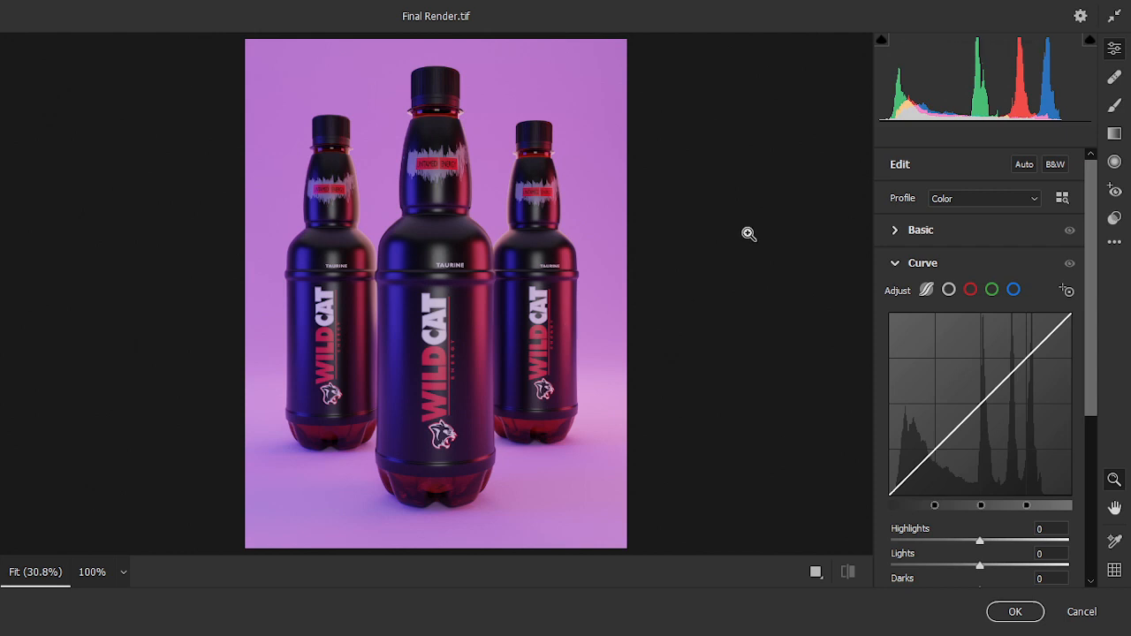
left_click(895, 266)
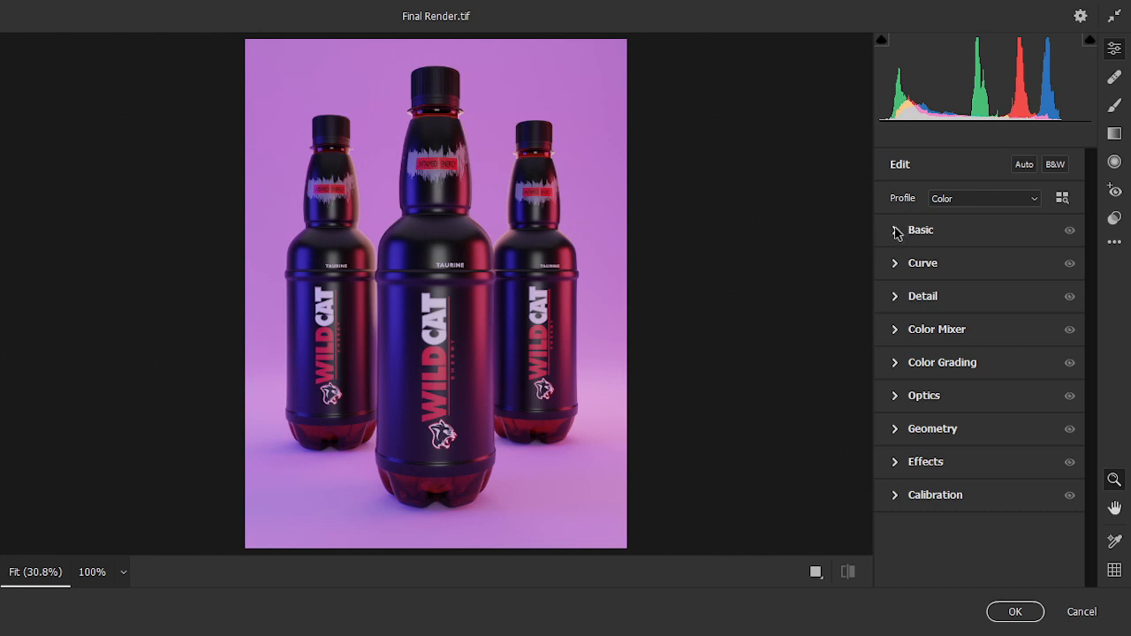
left_click(897, 232)
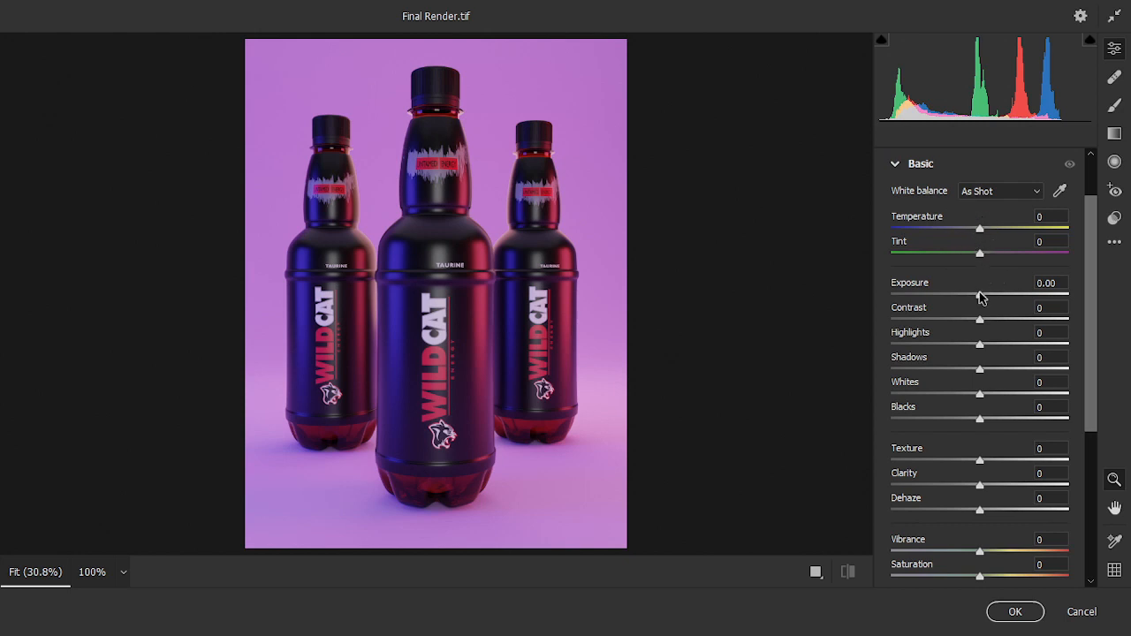
left_click_drag(979, 300, 981, 294)
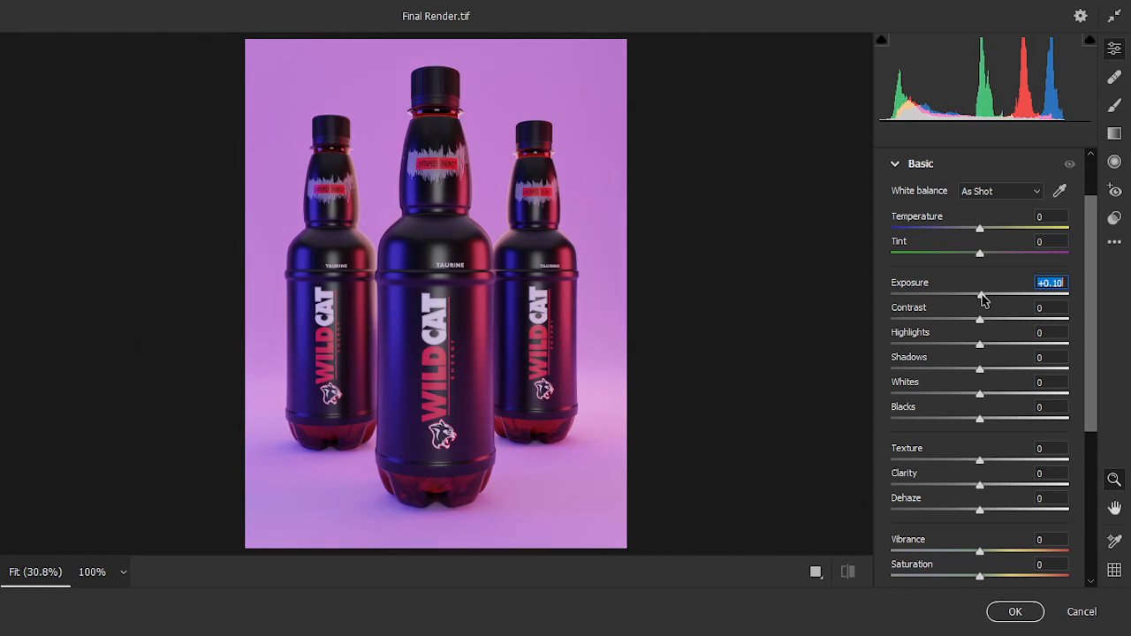
left_click_drag(982, 321, 961, 334)
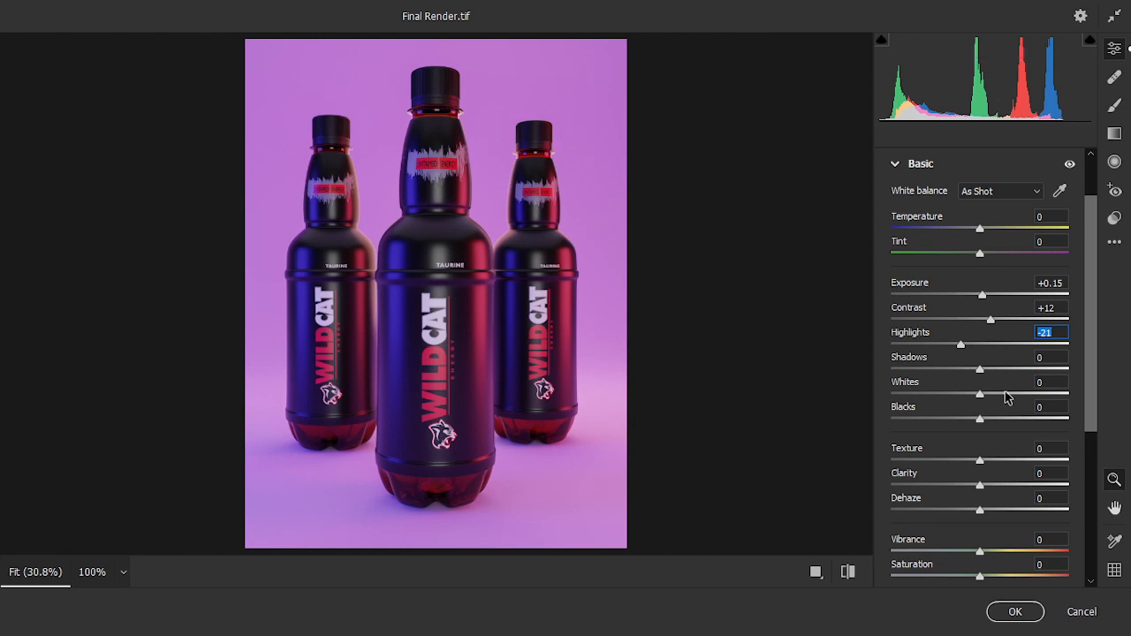
mouse_move(979, 370)
left_mouse_down()
mouse_move(999, 373)
mouse_move(949, 374)
mouse_move(1001, 381)
mouse_move(993, 374)
left_mouse_up()
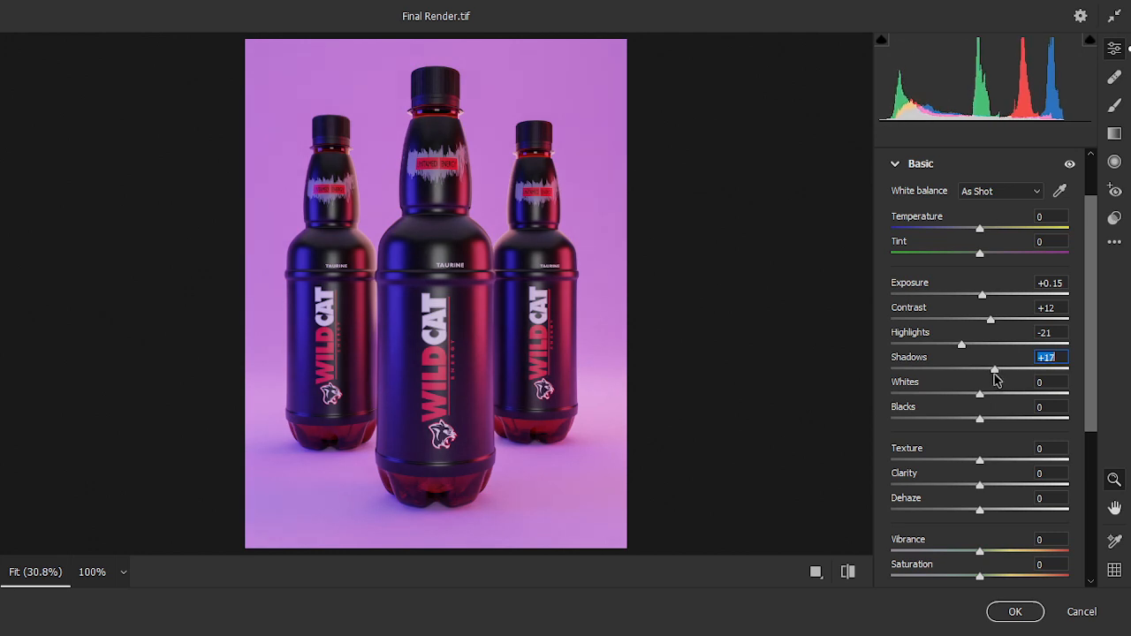
mouse_move(980, 418)
left_mouse_down()
mouse_move(948, 421)
mouse_move(971, 416)
left_mouse_up()
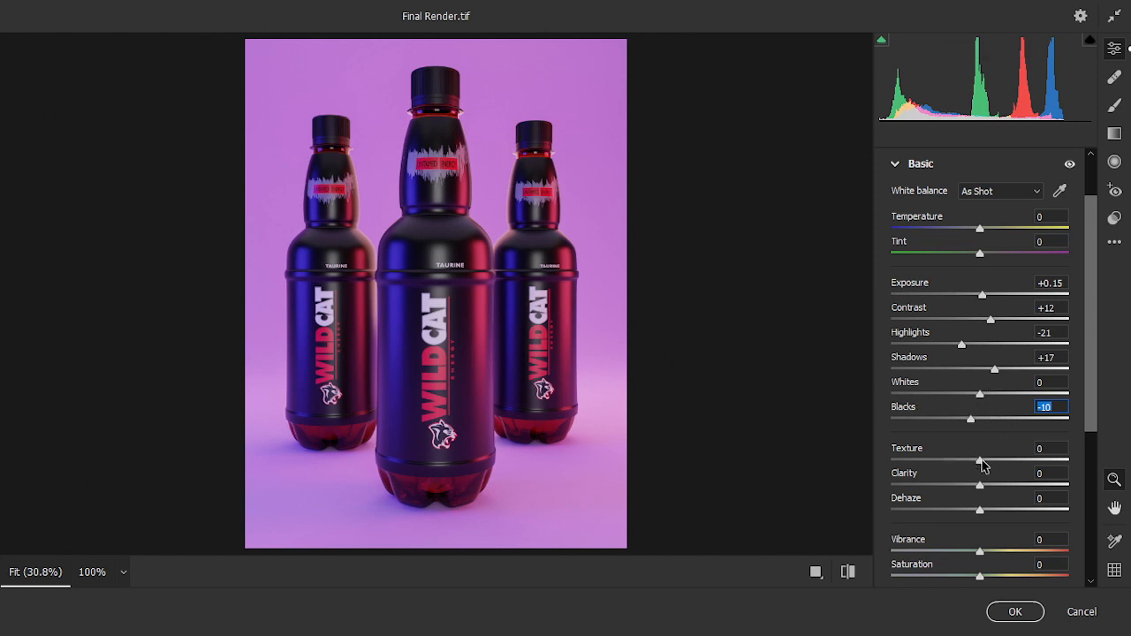
Try a global Clarity of +7 and Texture of +6, and reset both to 0
left_click_drag(979, 484, 989, 492)
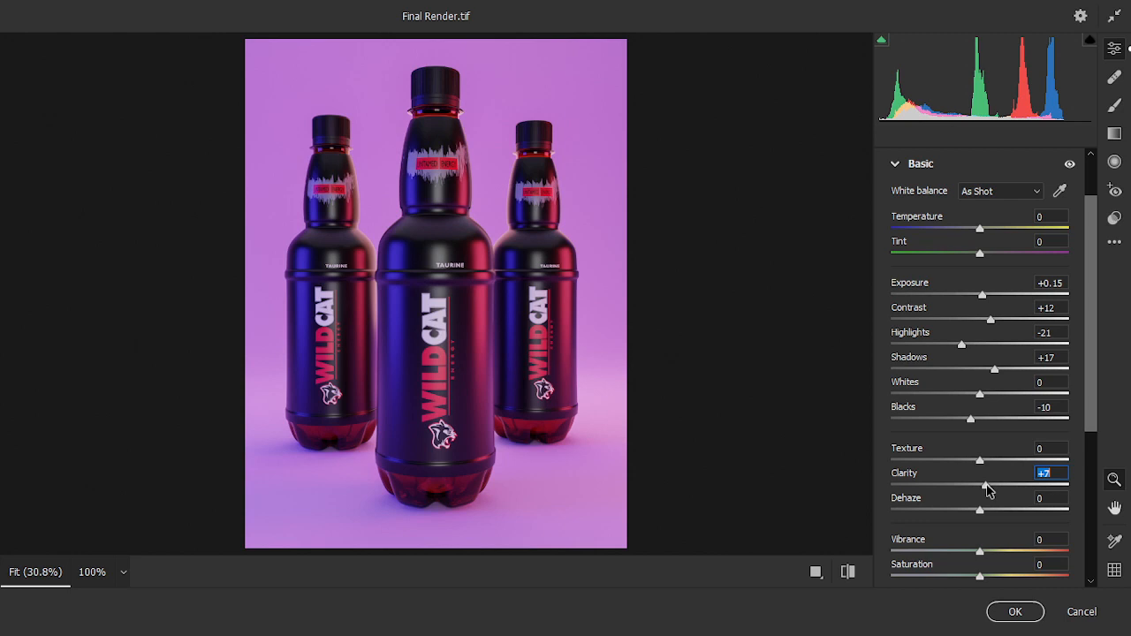
left_click_drag(979, 460, 984, 467)
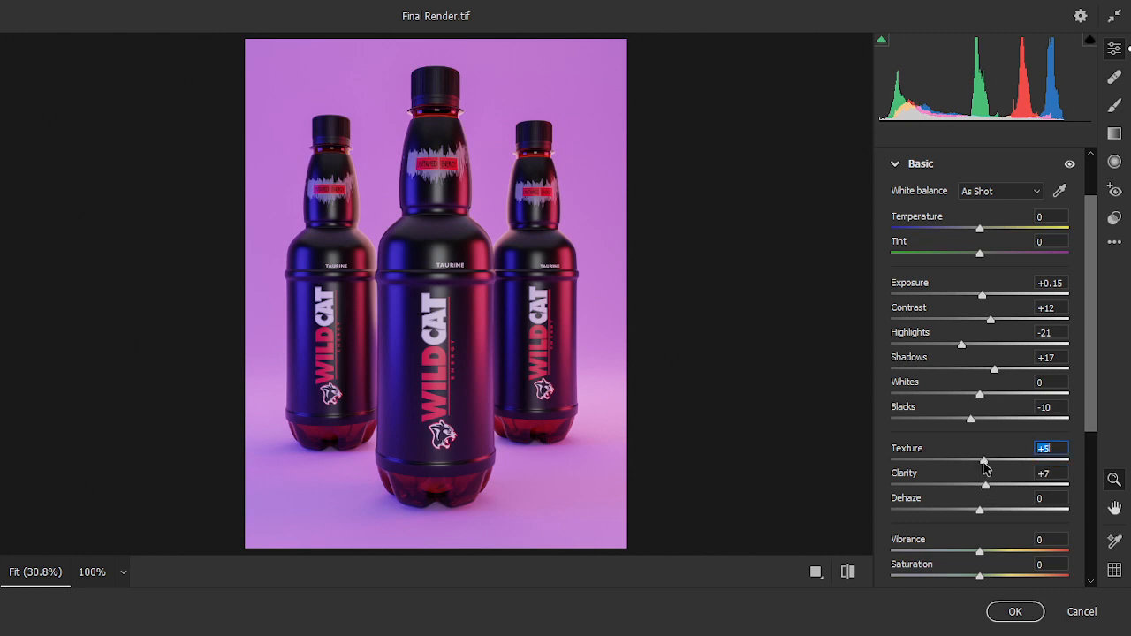
left_click_drag(983, 463, 985, 464)
left_click(1045, 473)
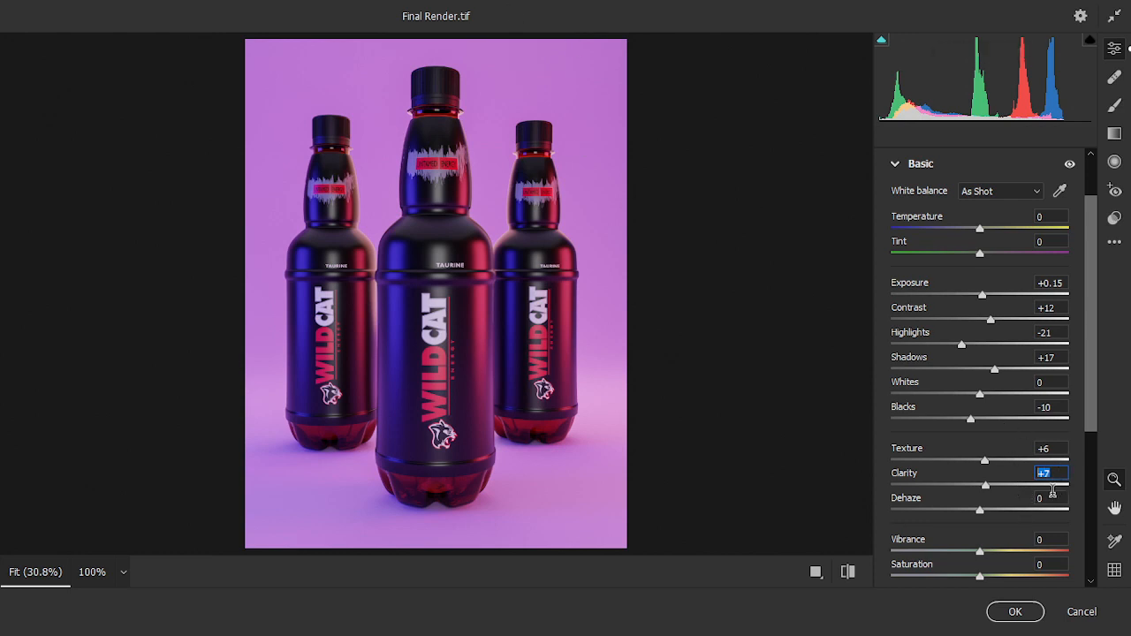
type("0")
left_click(1049, 447)
type("0")
key("Return")
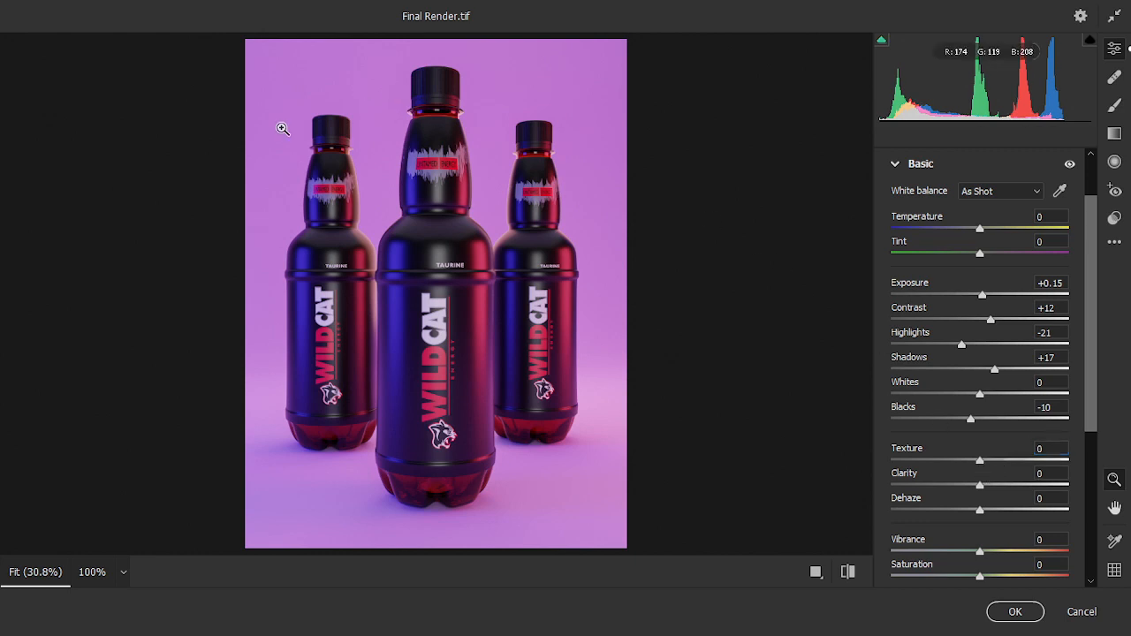
Paint over the bottles with the Adjustment Brush at size 22, Texture +10 and Clarity +12, and apply the filter
left_click(1118, 110)
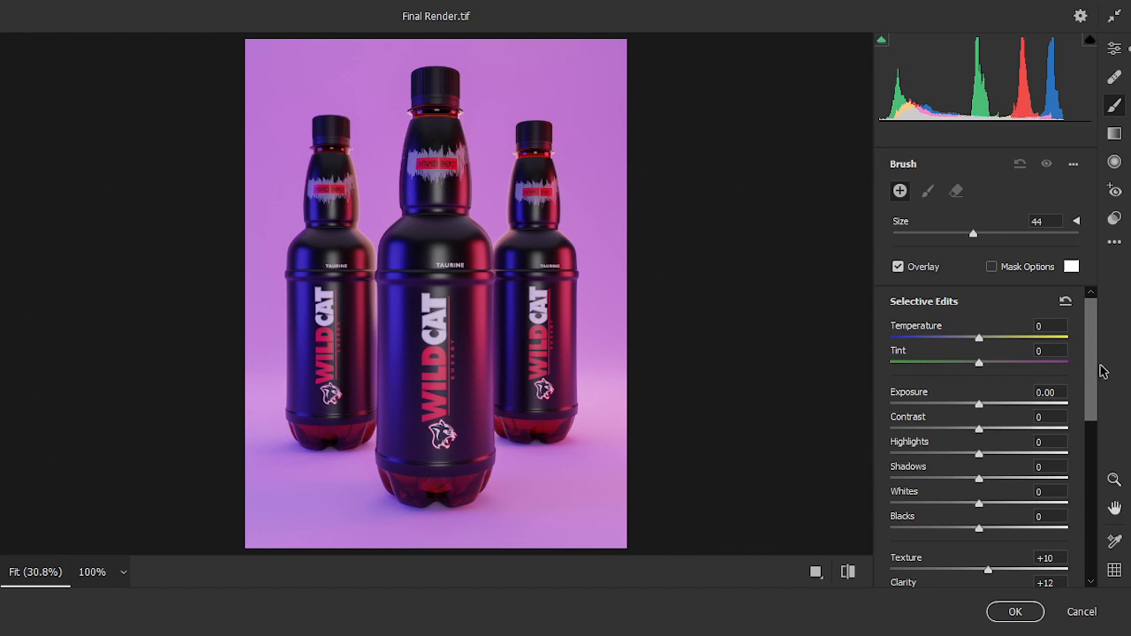
scroll(1093, 385, "down", 4)
scroll(1093, 384, "up", 1)
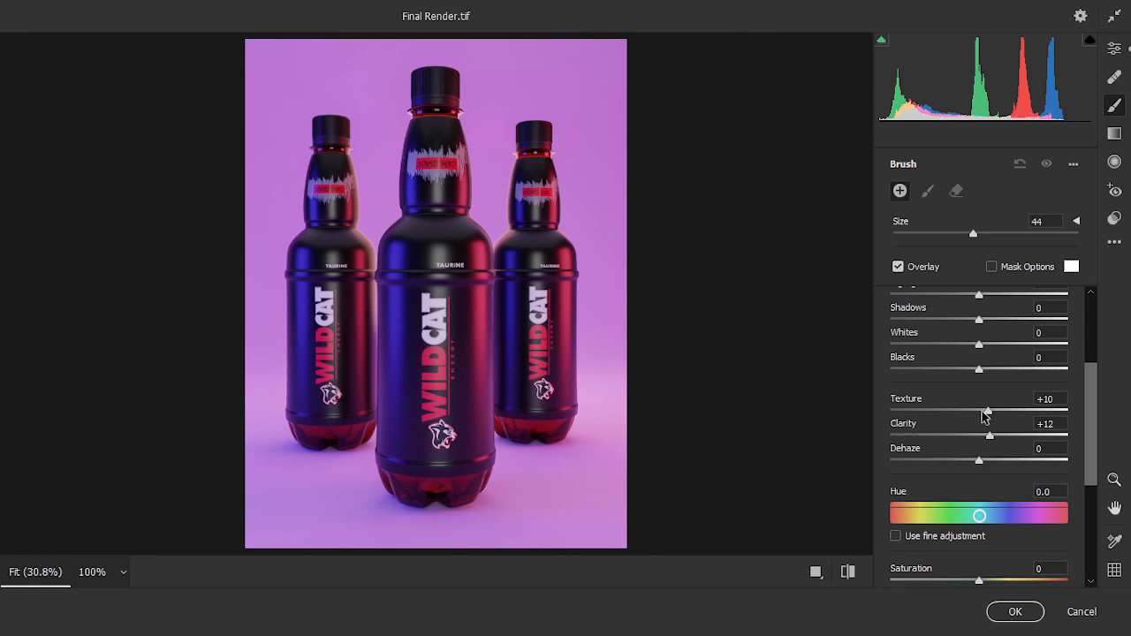
key("bracketleft")
key("bracketleft")
key("bracketleft")
key("bracketleft")
key("bracketleft")
key("bracketleft")
key("bracketleft")
key("bracketleft")
key("bracketleft")
key("bracketleft")
key("bracketleft")
mouse_move(305, 243)
left_mouse_down()
mouse_move(304, 145)
mouse_move(332, 101)
left_mouse_up()
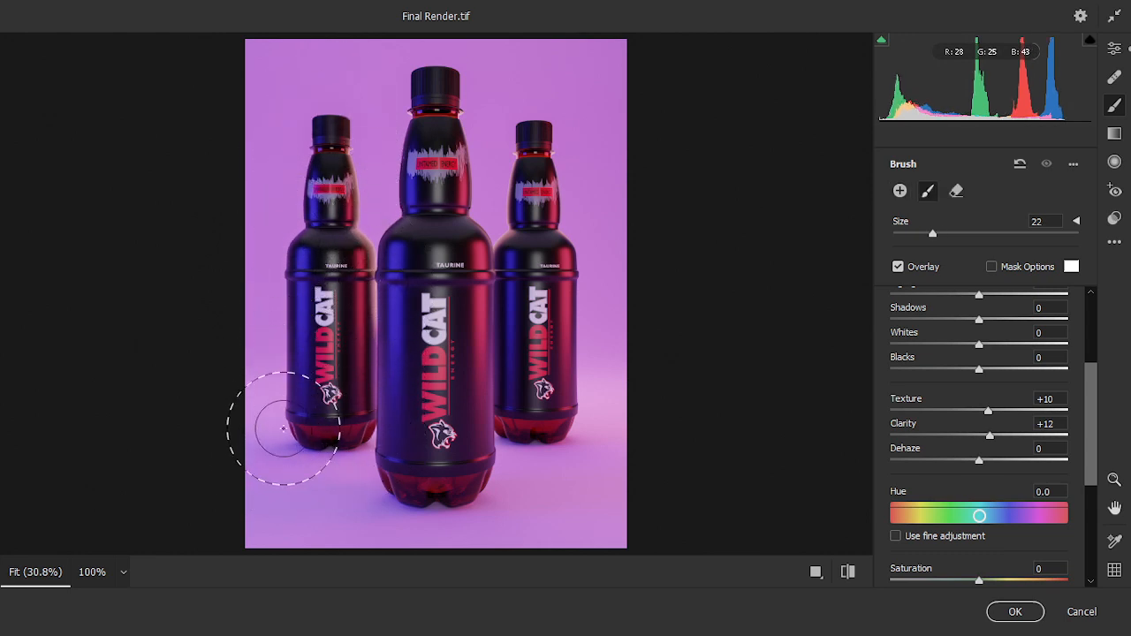
left_click_drag(323, 221, 326, 226)
mouse_move(388, 410)
left_mouse_down()
mouse_move(432, 506)
mouse_move(397, 513)
mouse_move(455, 460)
left_mouse_up()
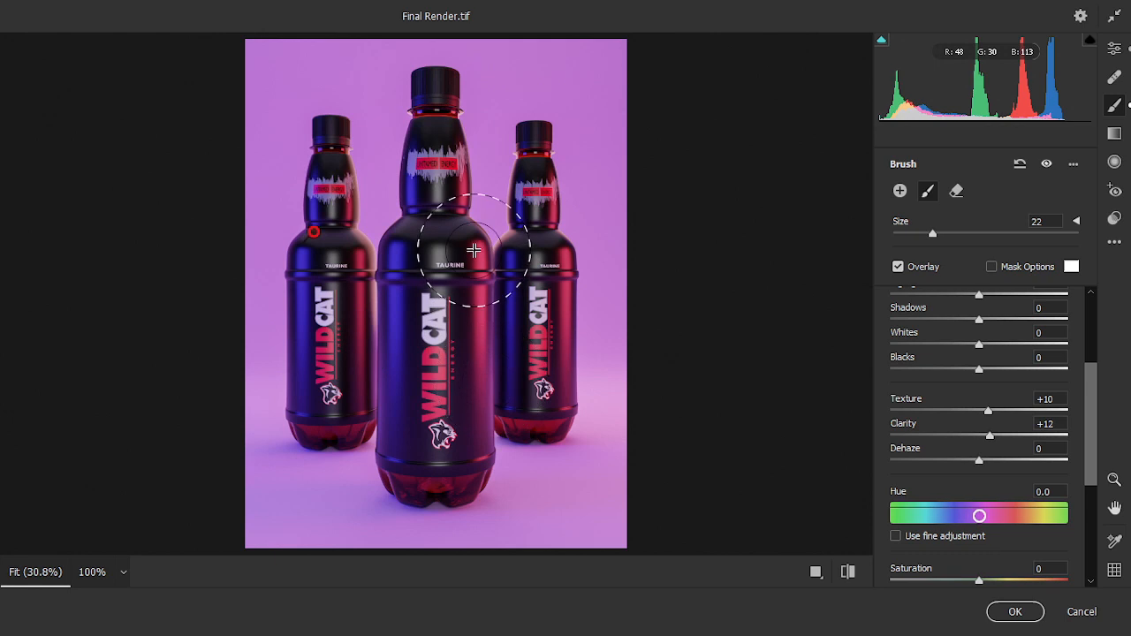
left_click(1014, 612)
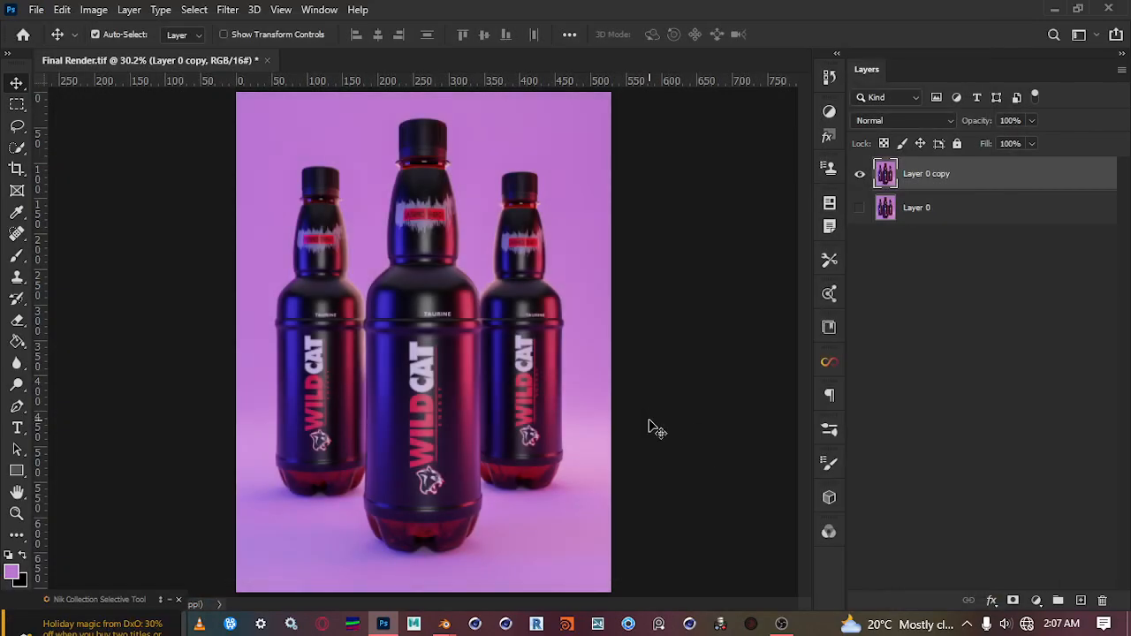
Show Layer 0 again and toggle the copy's visibility to compare the tone and clarity edits with the original
left_click(859, 207)
left_click(860, 175)
left_click(861, 176)
left_click(860, 176)
left_click(861, 175)
left_click(861, 176)
left_click(861, 176)
left_click(861, 175)
left_click(861, 175)
left_click(861, 175)
left_click(861, 175)
left_click(861, 175)
left_click(861, 176)
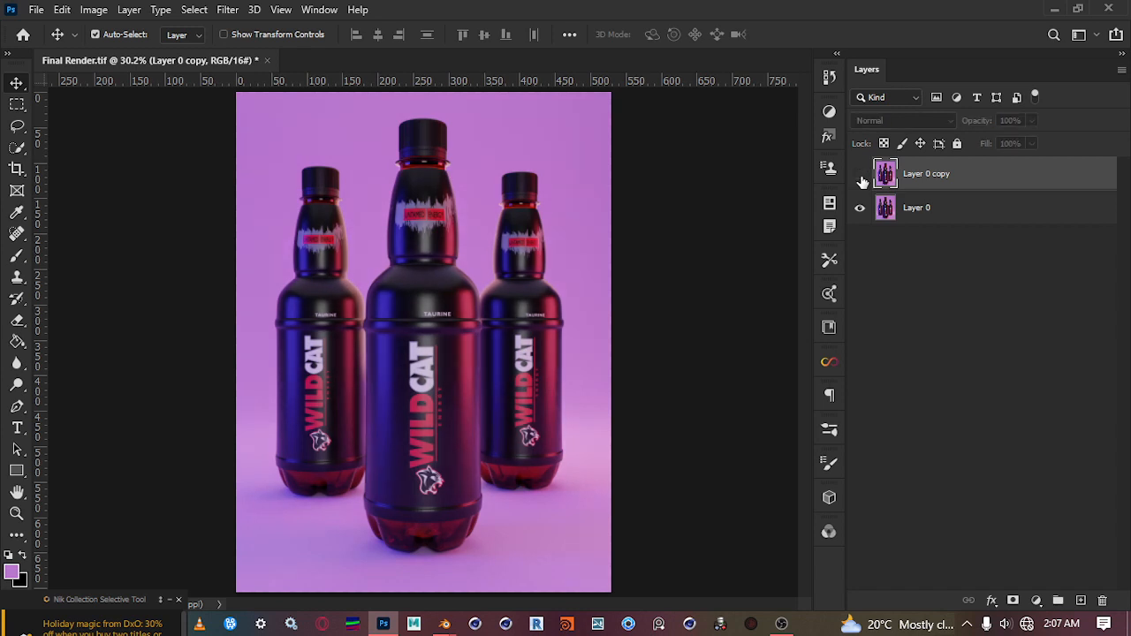
left_click(861, 178)
left_click(862, 179)
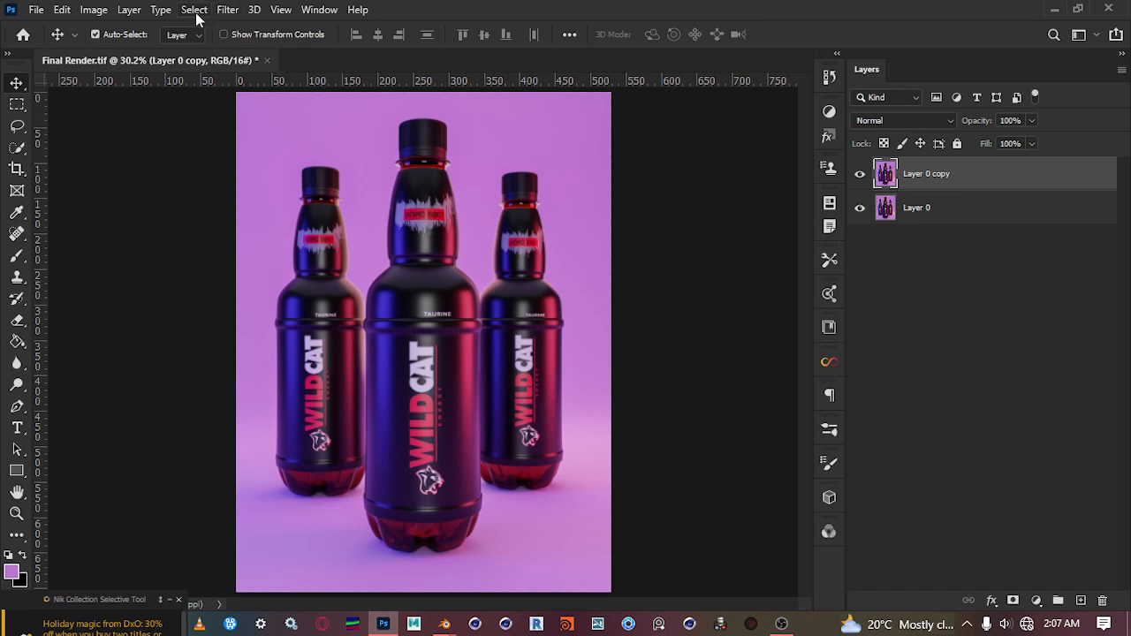
Apply a Camera Raw Filter to the copy with Color Mixer saturation at Reds +16, Blues +9, Purples +41 and Magentas +38
left_click(225, 9)
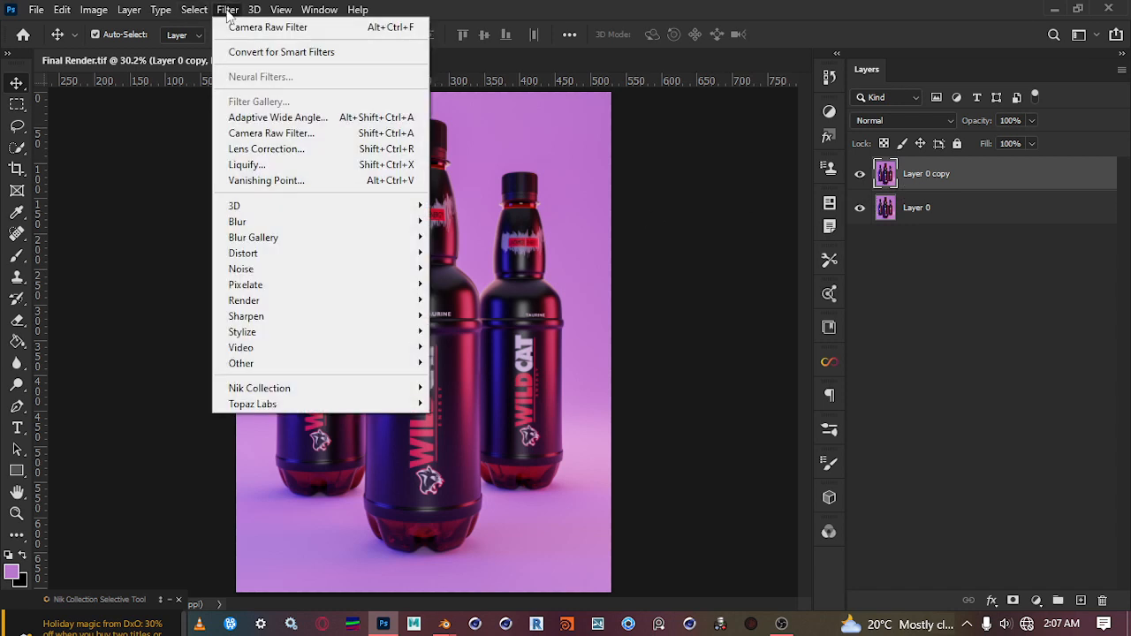
left_click(349, 133)
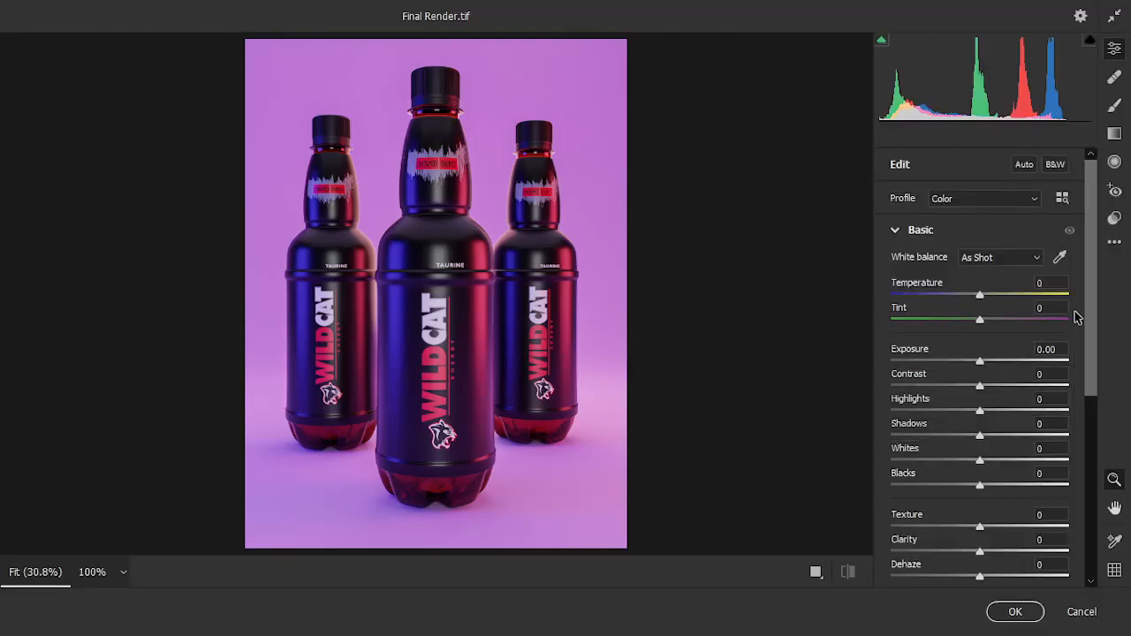
scroll(1077, 317, "down", 5)
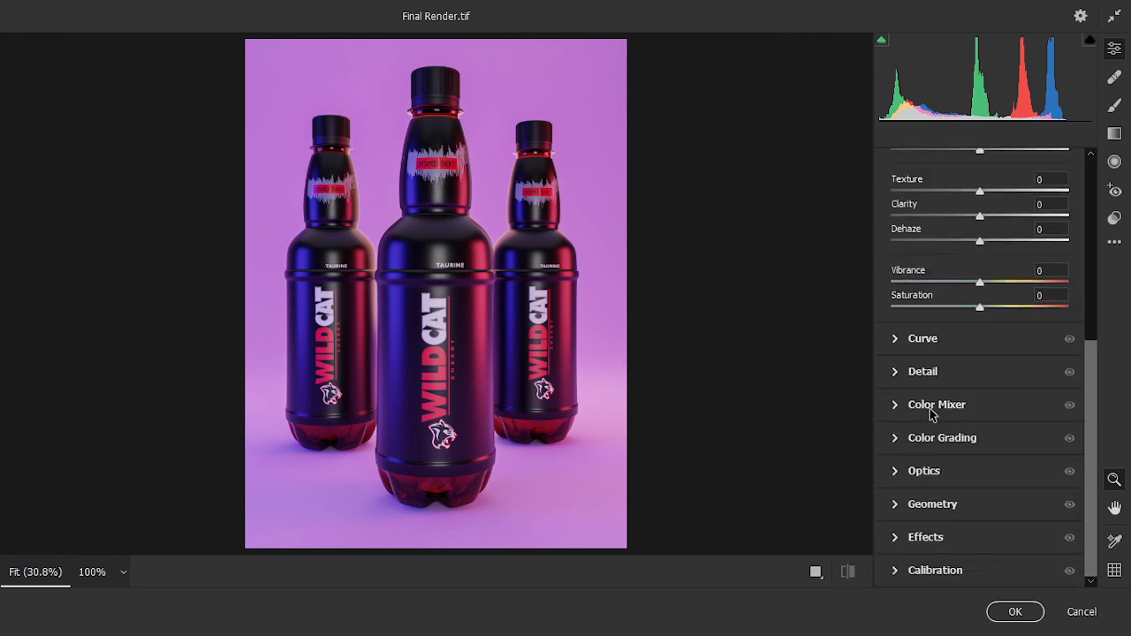
left_click(895, 407)
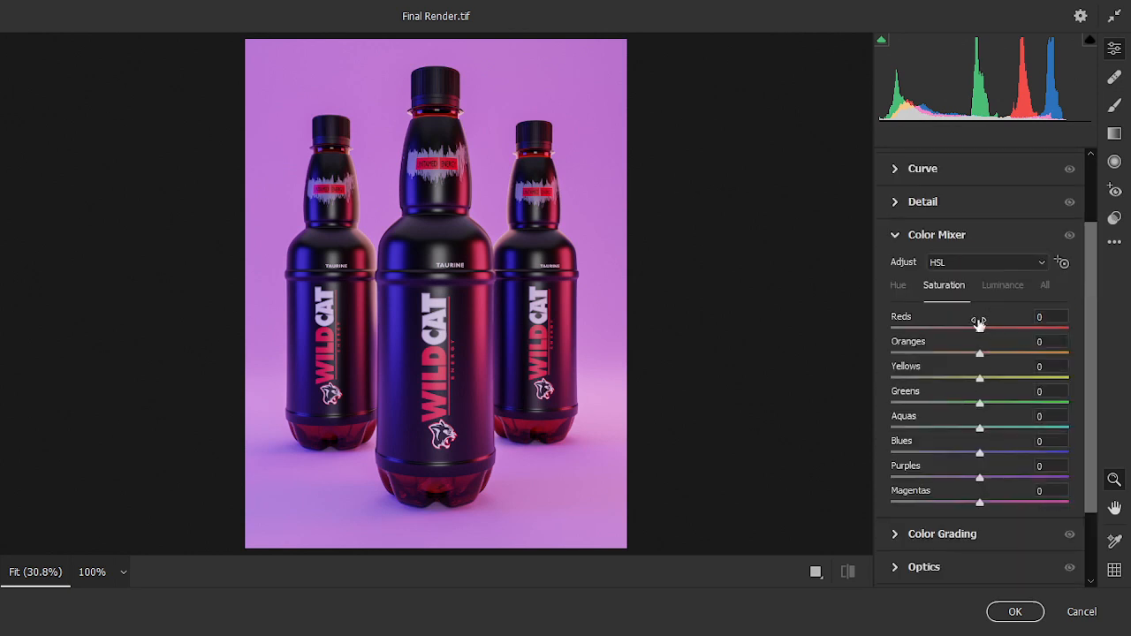
mouse_move(982, 328)
left_mouse_down()
mouse_move(1000, 328)
mouse_move(962, 326)
mouse_move(998, 326)
left_mouse_up()
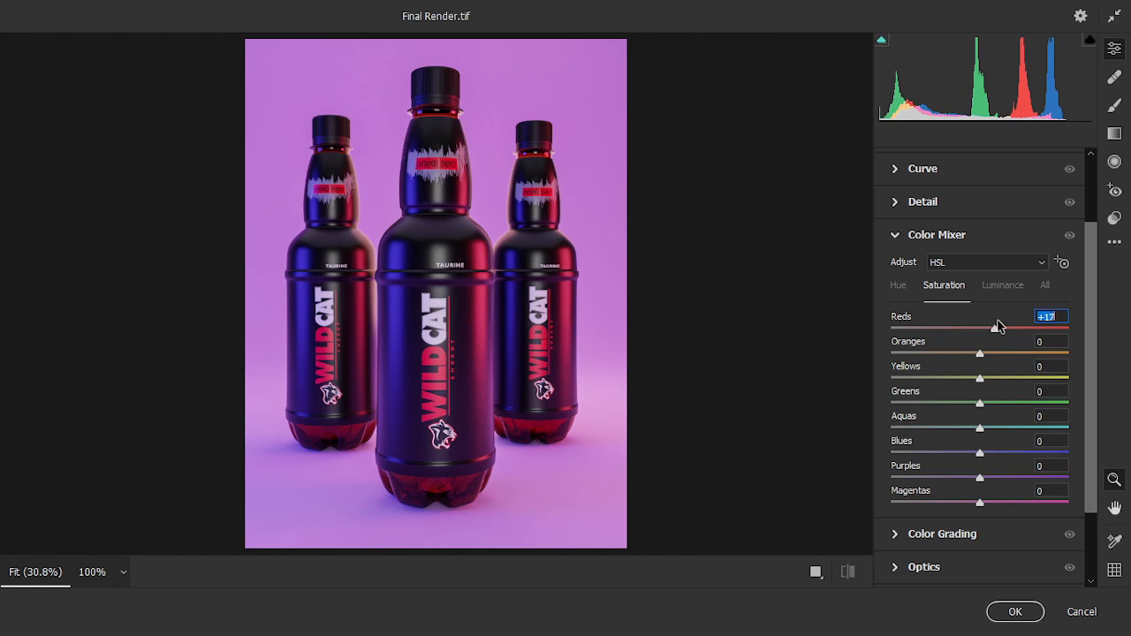
mouse_move(979, 355)
left_mouse_down()
mouse_move(1017, 357)
mouse_move(930, 357)
mouse_move(979, 358)
left_mouse_up()
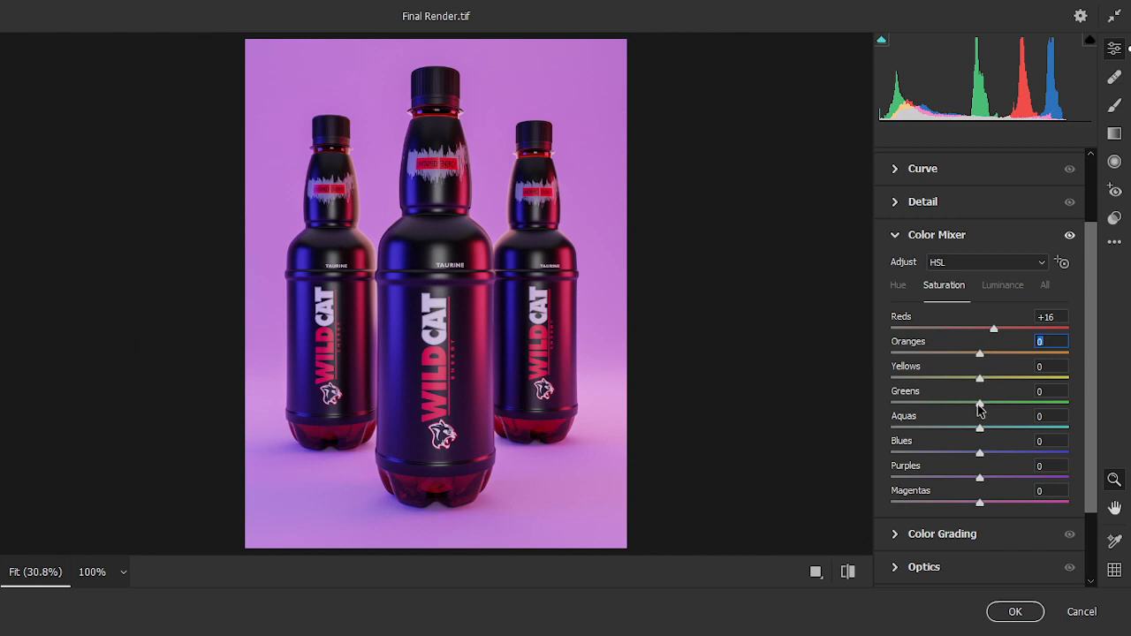
mouse_move(979, 453)
left_mouse_down()
mouse_move(1016, 456)
mouse_move(935, 451)
mouse_move(988, 454)
left_mouse_up()
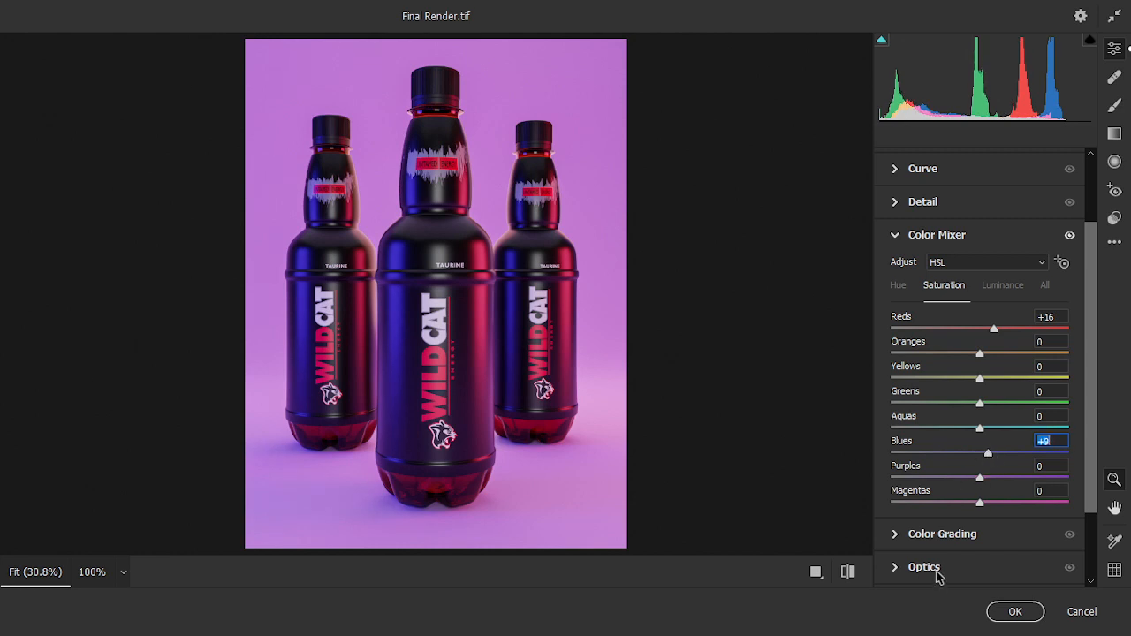
left_click_drag(979, 478, 1017, 514)
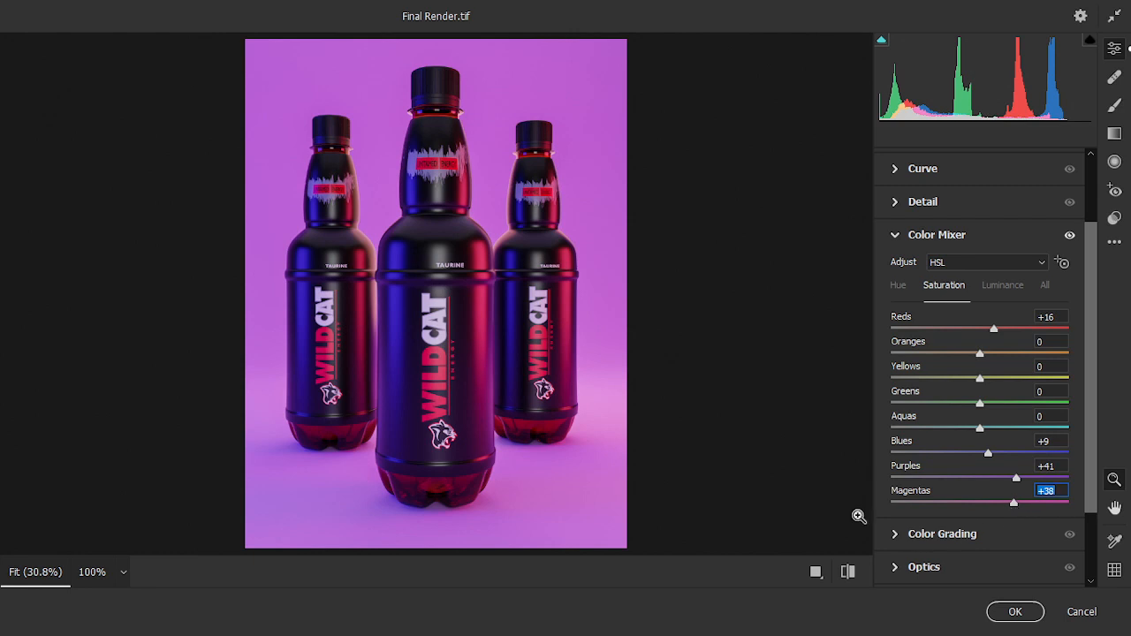
left_click(1018, 611)
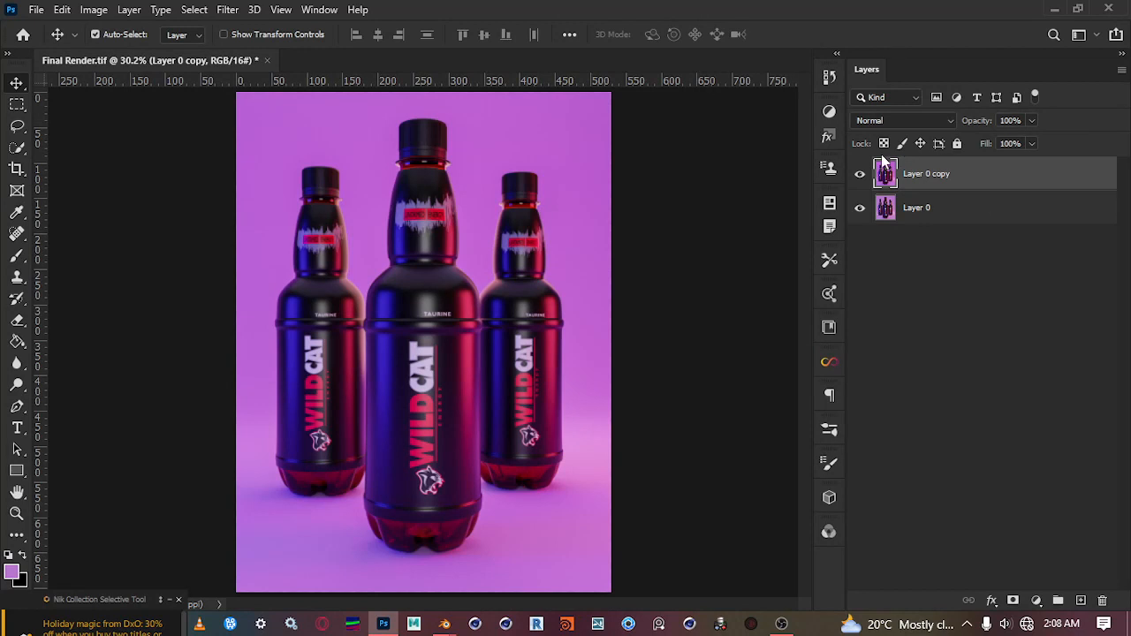
Compare the saturation-boosted copy with the original by toggling the copy's visibility
left_click(858, 175)
left_click(858, 175)
left_click(858, 175)
left_click(858, 175)
left_click(858, 175)
left_click(858, 175)
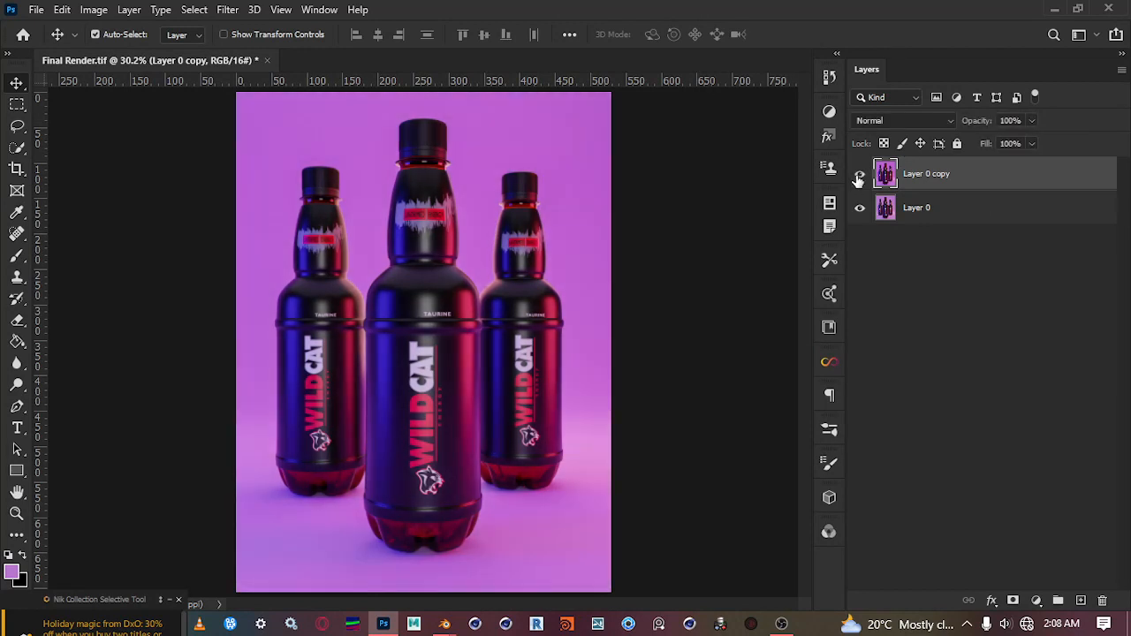